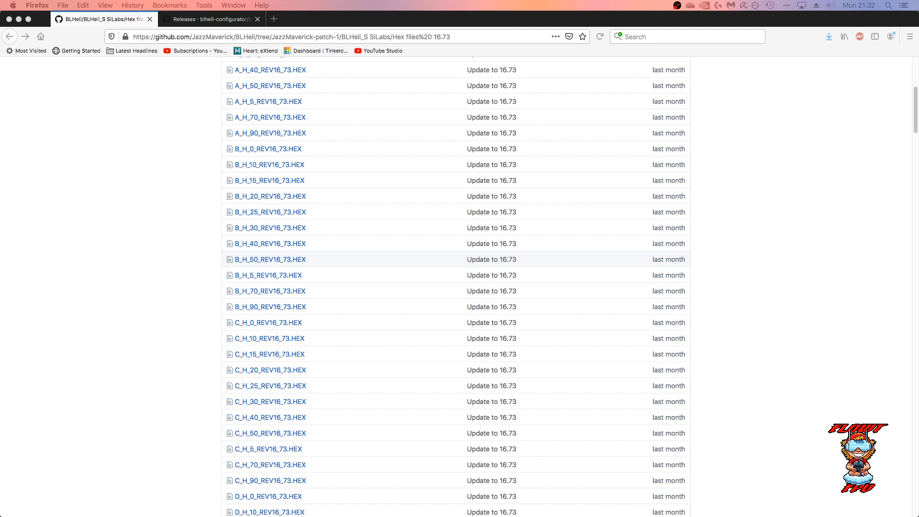
Review the BLHeli Configurator 1.2.0 release page and the list of 16.73 hex files on GitHub
left_click(203, 20)
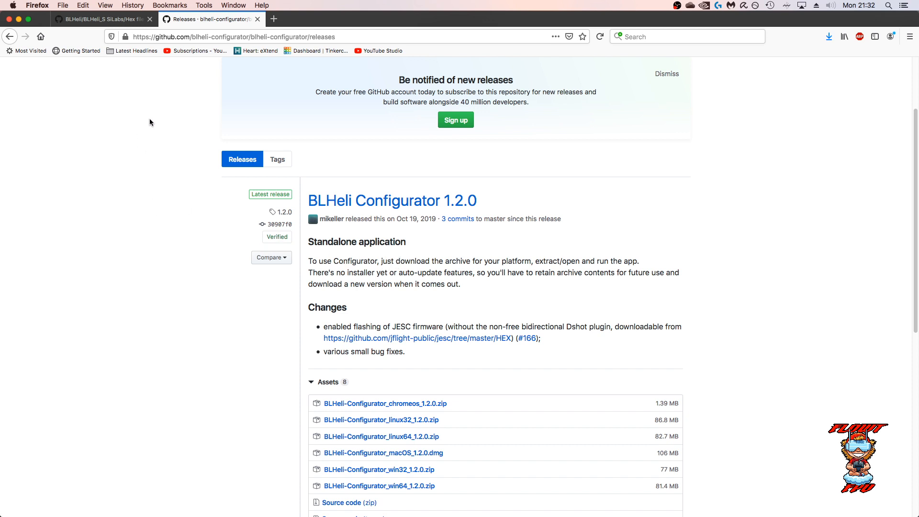
left_click(120, 22)
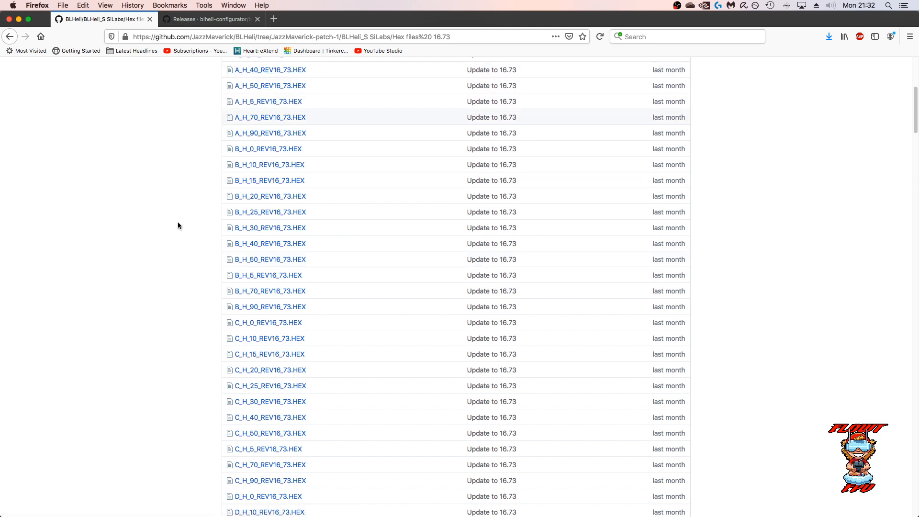
scroll(256, 209, "down", 6)
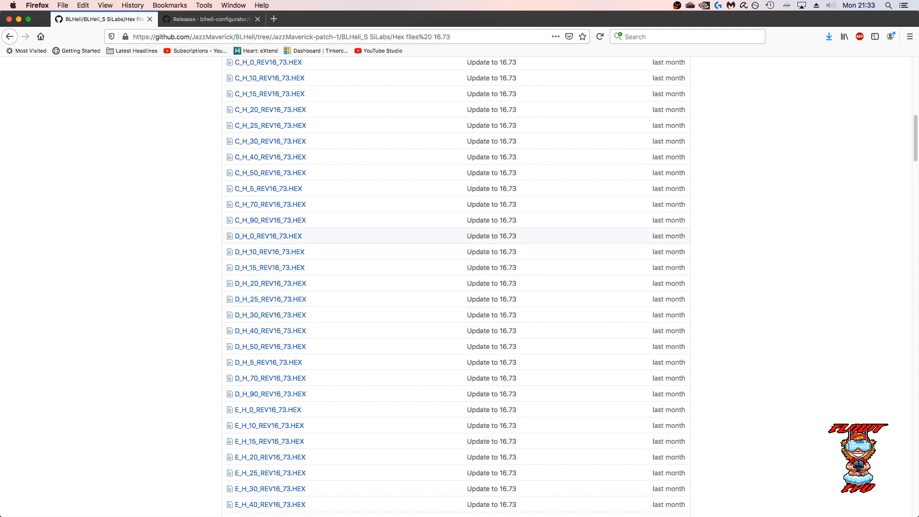
Switch to BLHeli Configurator, reconnect to the flight controller and read the setup of all four ESCs
key("super+Tab")
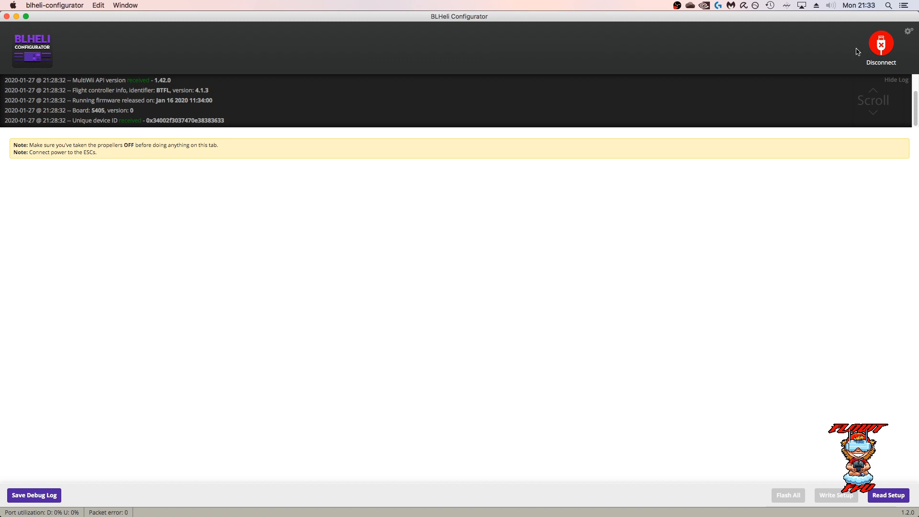
left_click(881, 45)
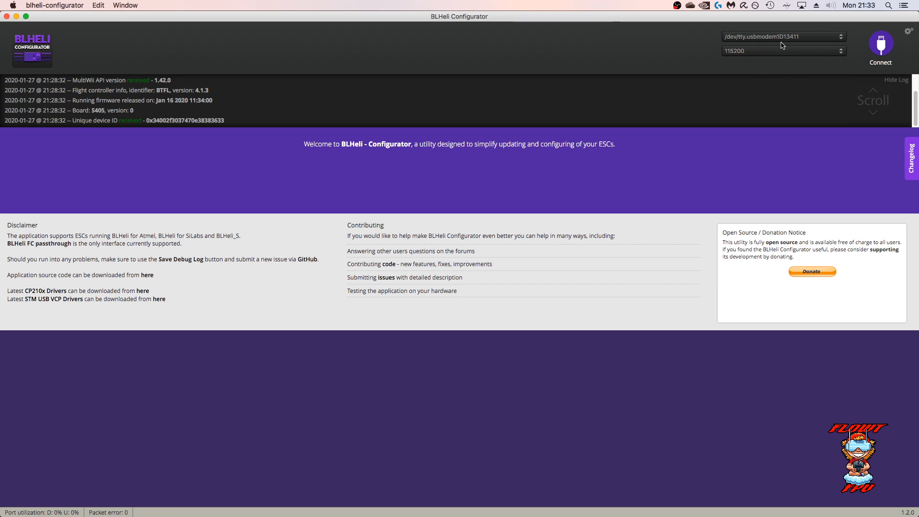
left_click(880, 48)
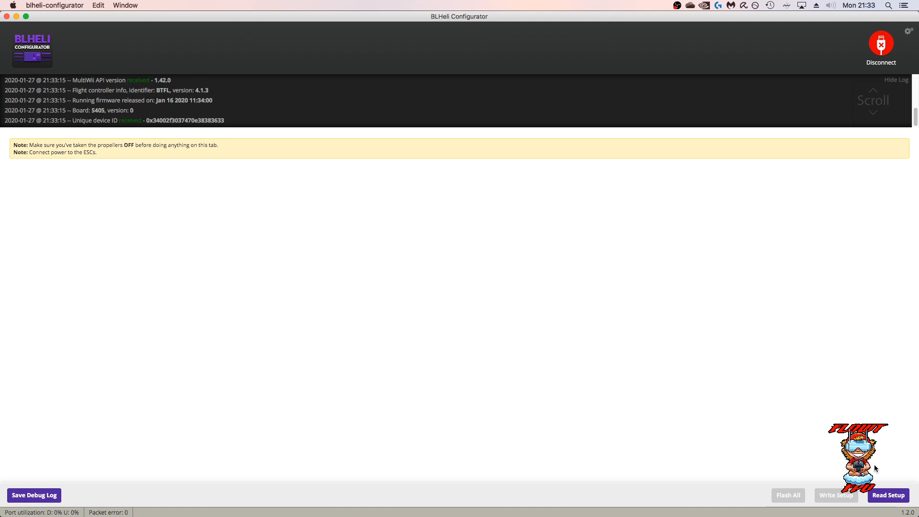
left_click(886, 496)
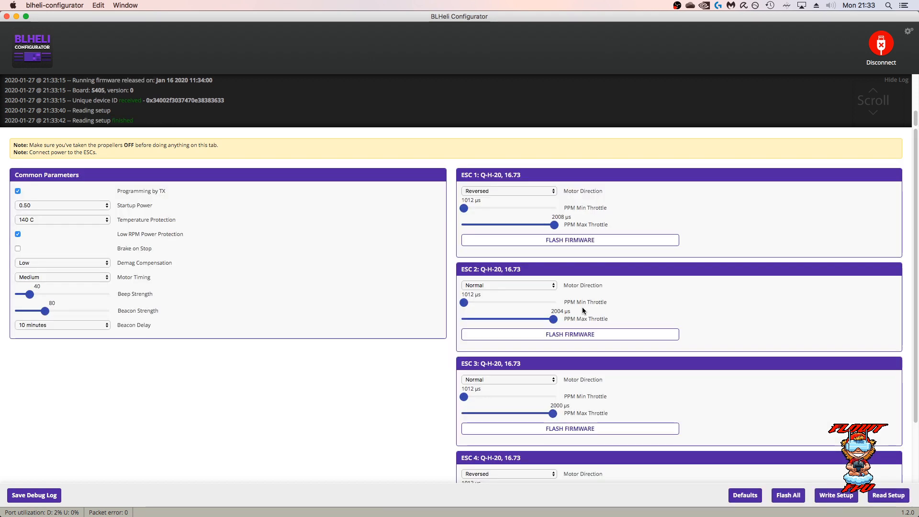
scroll(582, 433, "down", 3)
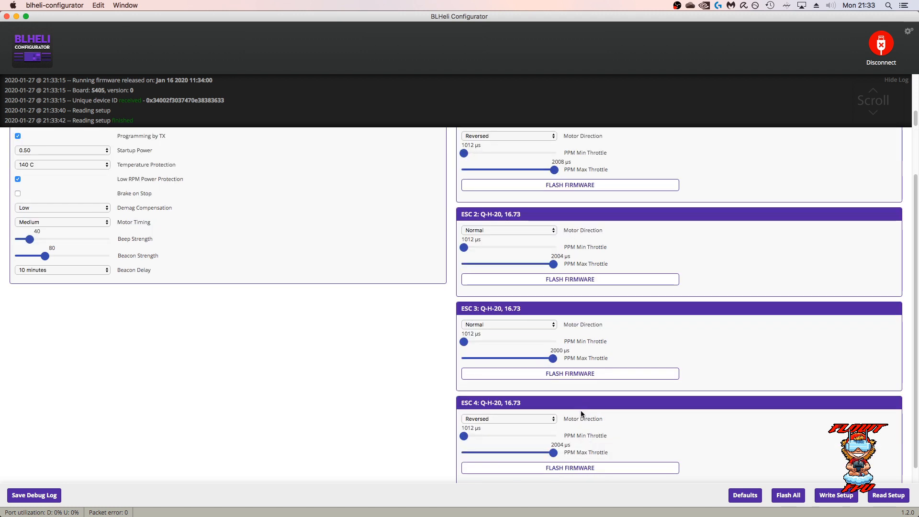
scroll(598, 401, "up", 3)
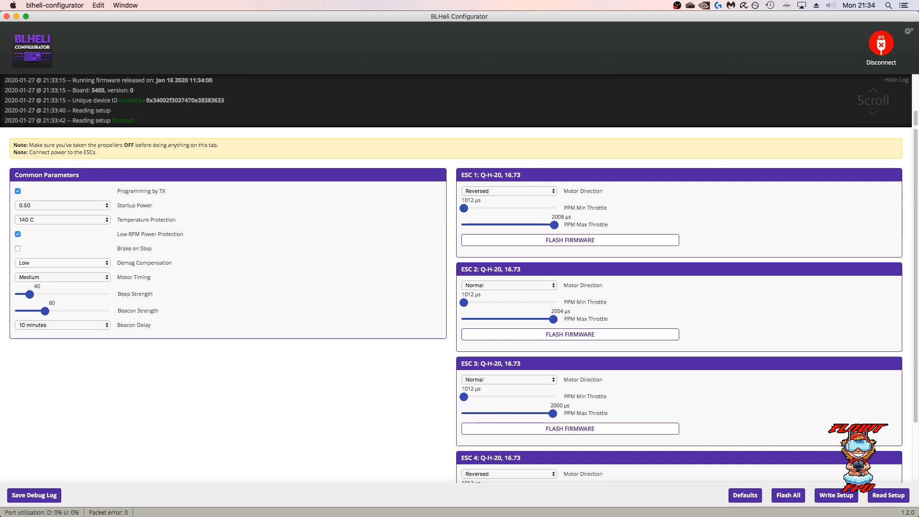
Switch to Firefox and reopen the Hex files 16.73 folder from the BLHeli_S SiLabs directory
key("super+Tab")
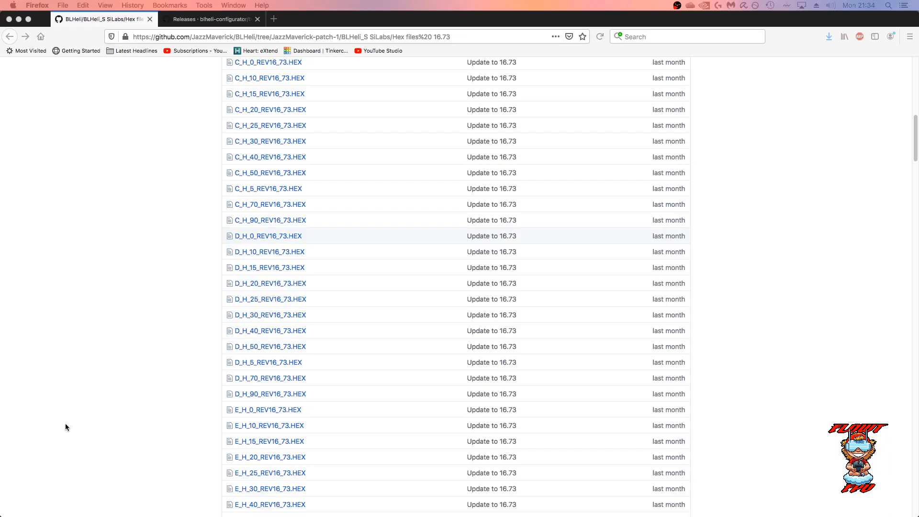
scroll(257, 251, "down", 5)
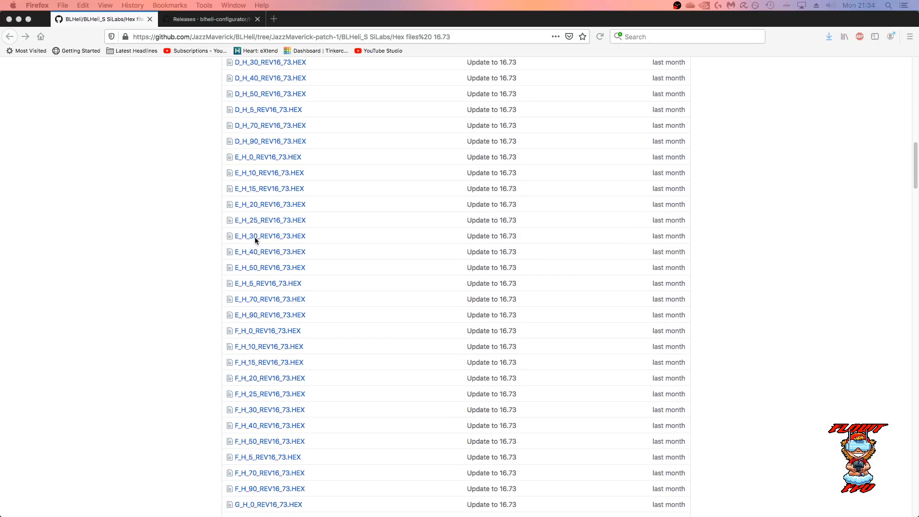
scroll(257, 244, "up", 20)
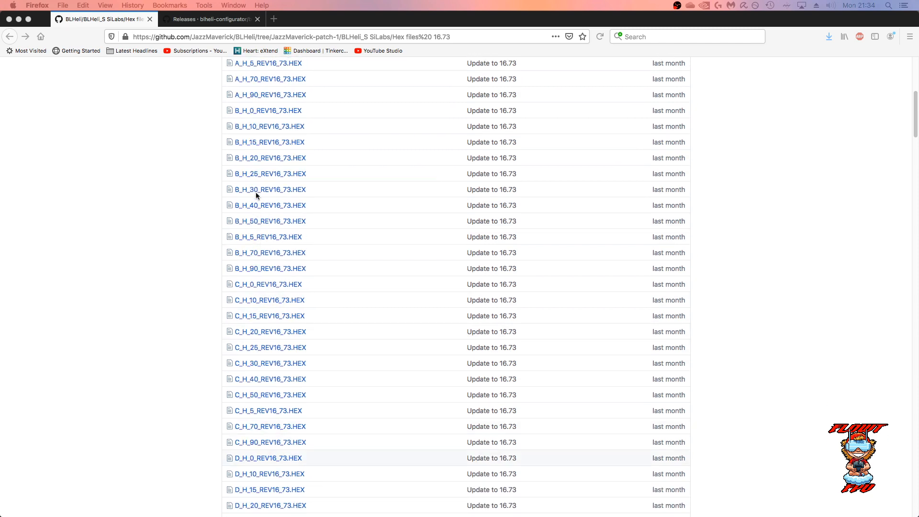
scroll(261, 207, "up", 5)
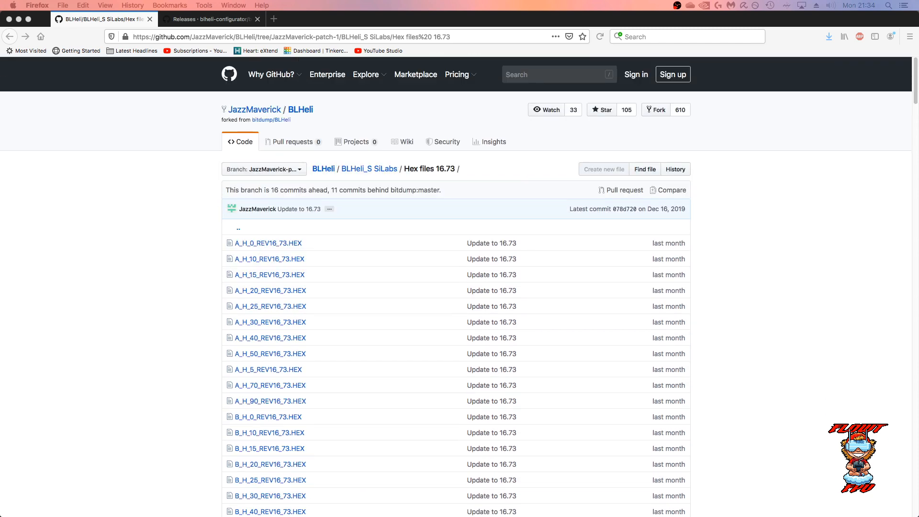
left_click(10, 37)
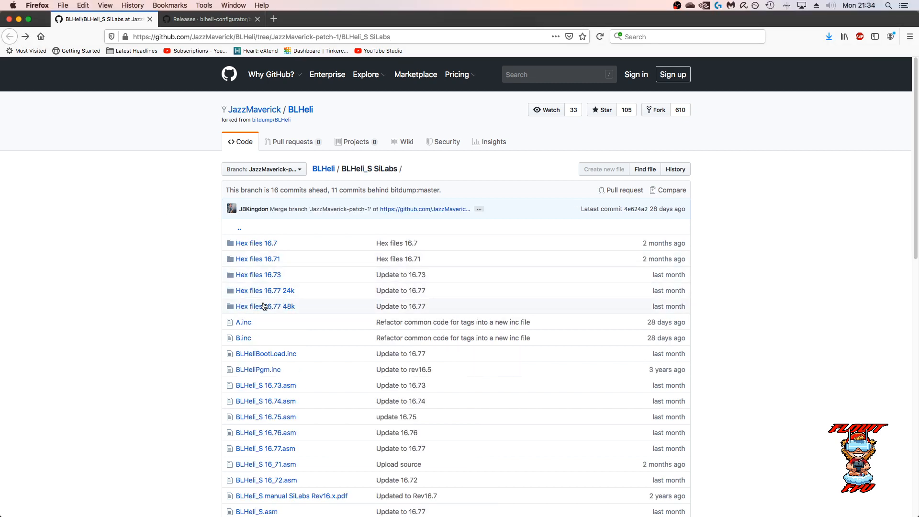
left_click(263, 275)
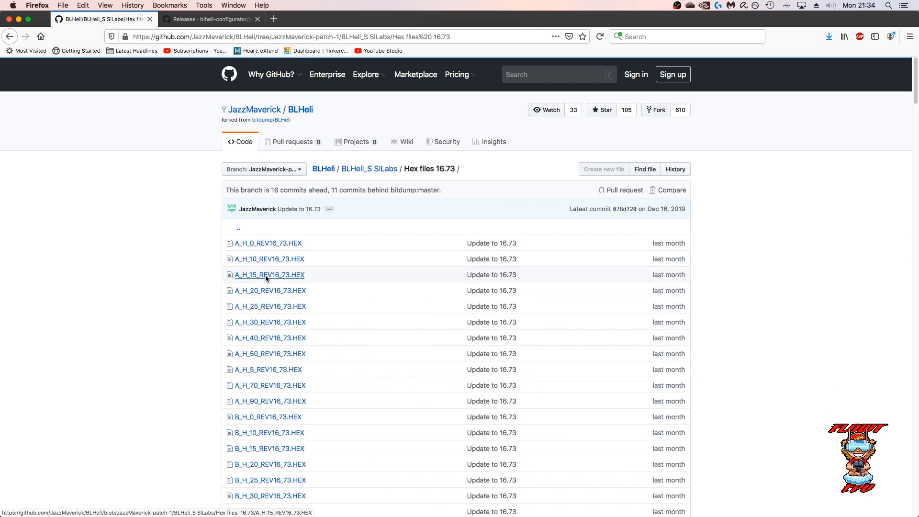
Find Q_H_20_REV16_73.HEX in the 16.73 file list and open its page
scroll(259, 349, "down", 15)
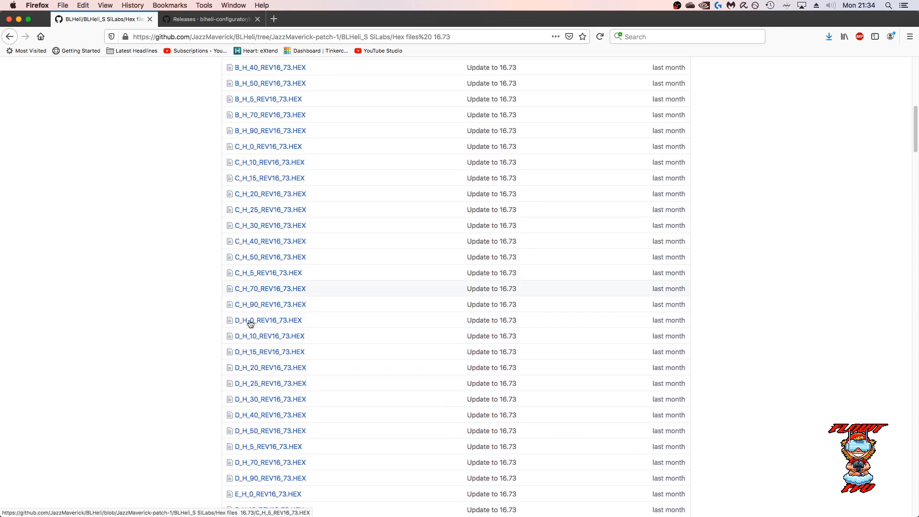
scroll(252, 343, "down", 20)
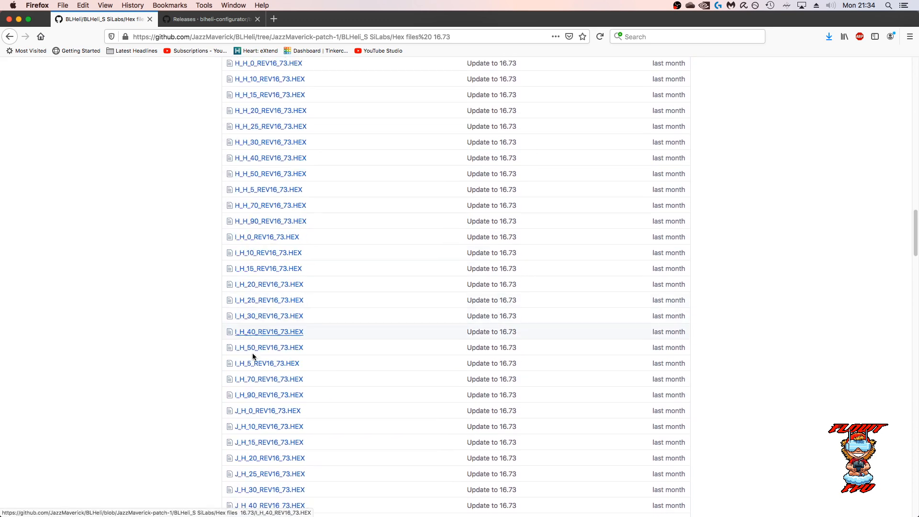
scroll(251, 364, "down", 20)
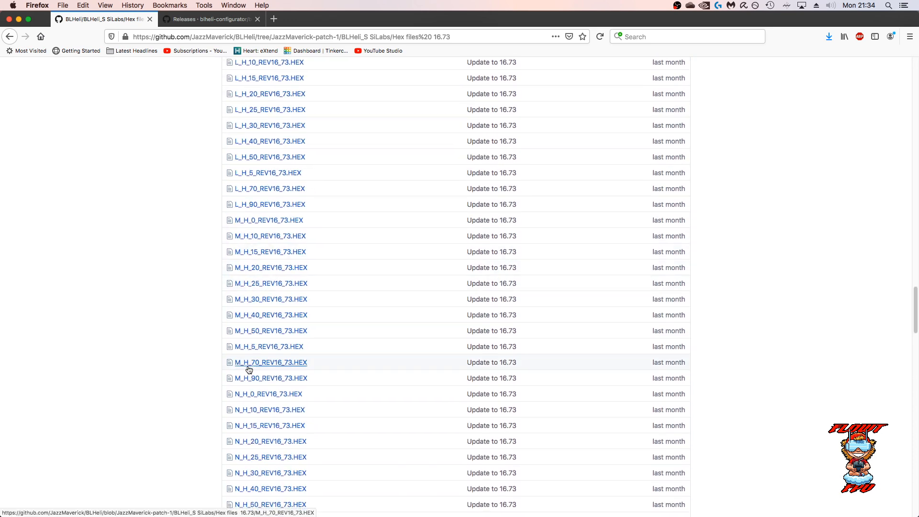
scroll(251, 375, "down", 10)
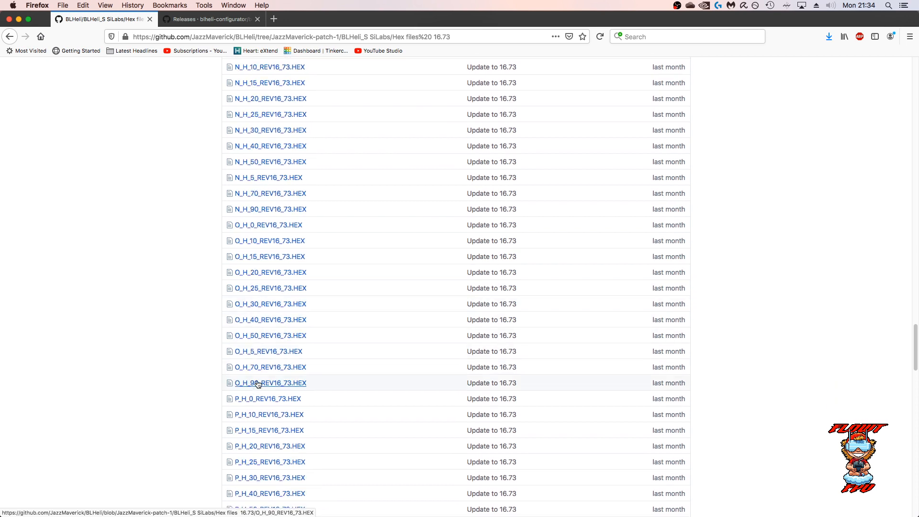
scroll(257, 383, "down", 8)
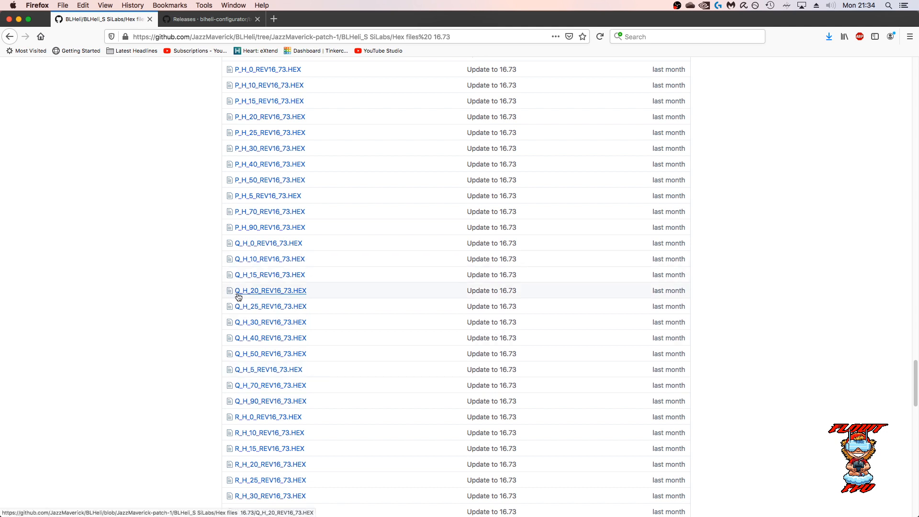
left_click(269, 290)
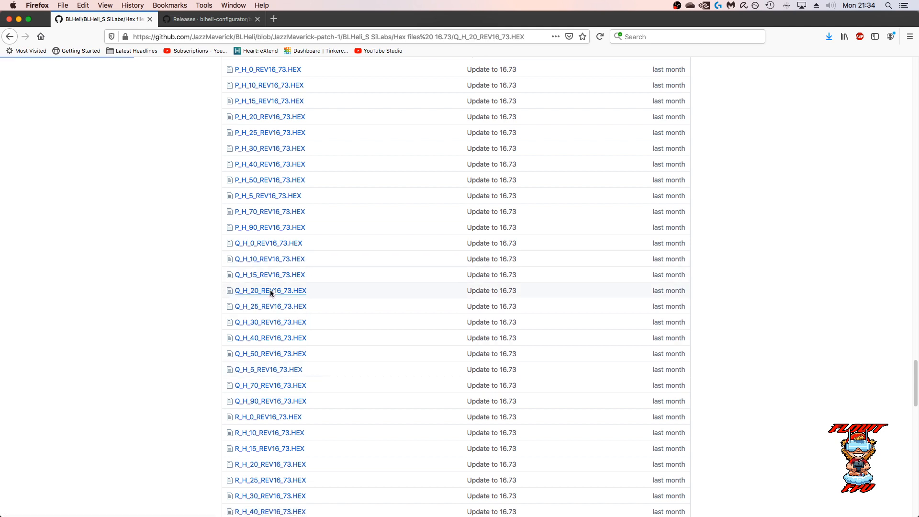
Save the raw Q_H_20_REV16_73.HEX file to the Desktop, replacing the existing copy
scroll(298, 317, "down", 5)
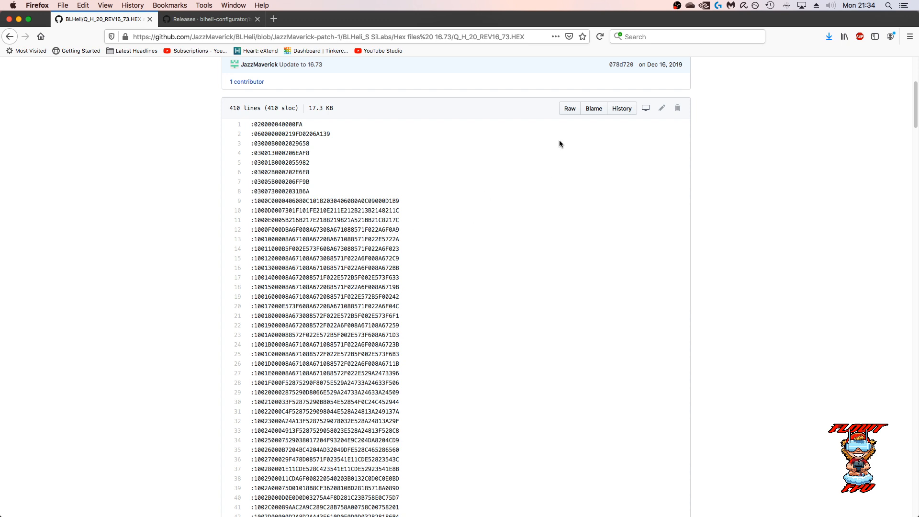
right_click(570, 114)
left_click(592, 158)
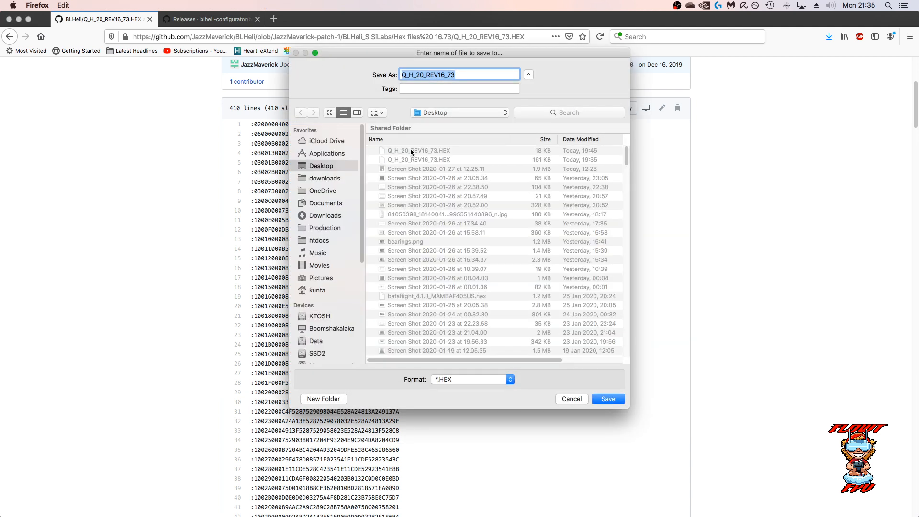
left_click(607, 398)
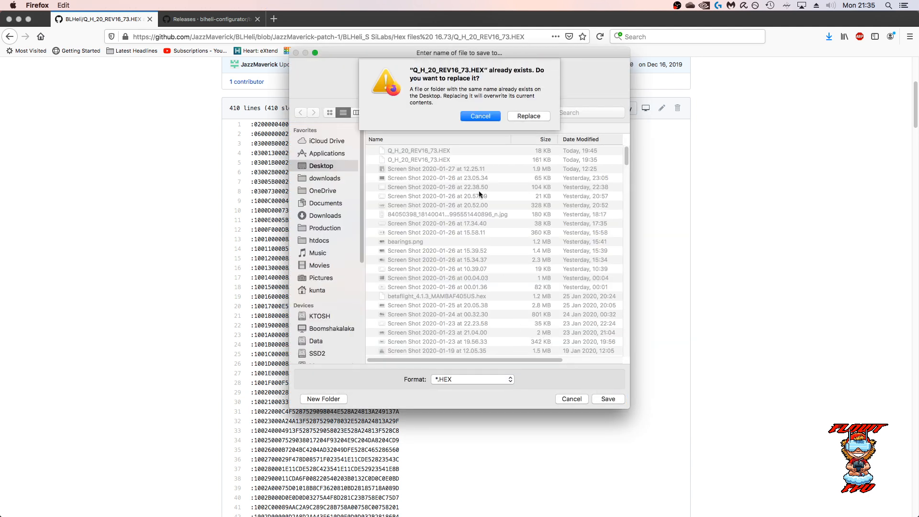
left_click(526, 116)
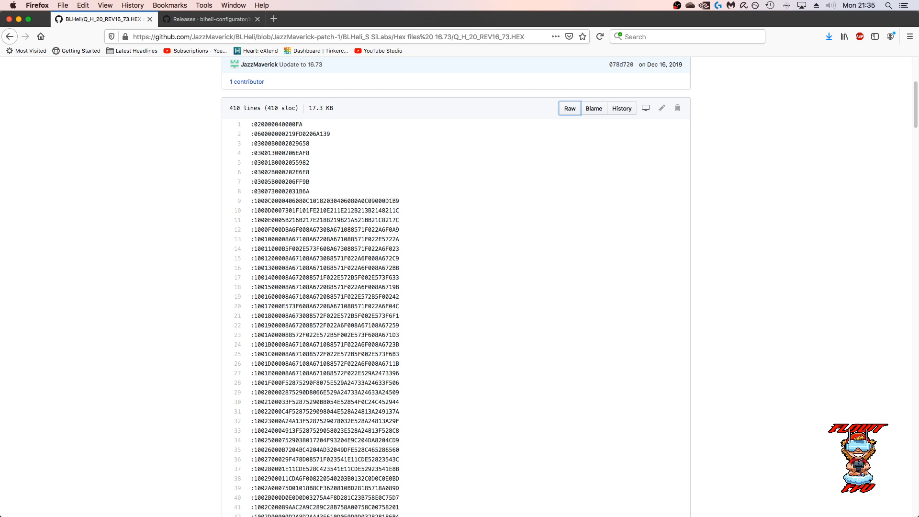
Switch to BLHeli Configurator and flash all ESCs with the manually selected Q_H_20_REV16_73.HEX file from the Desktop
key("super+Tab")
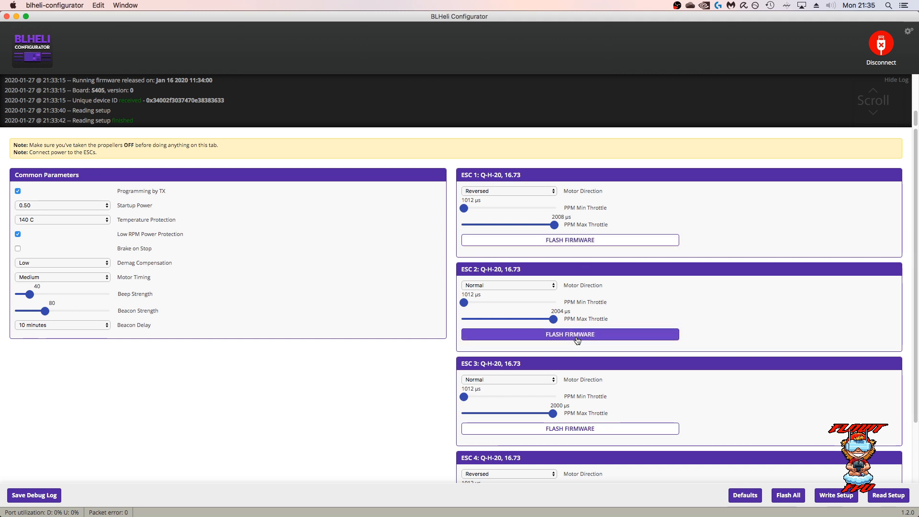
scroll(582, 434, "down", 2)
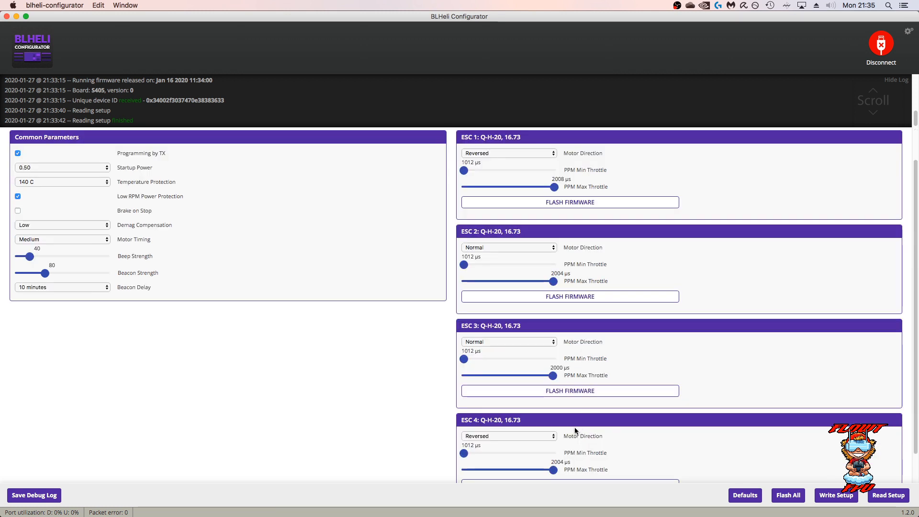
left_click(789, 497)
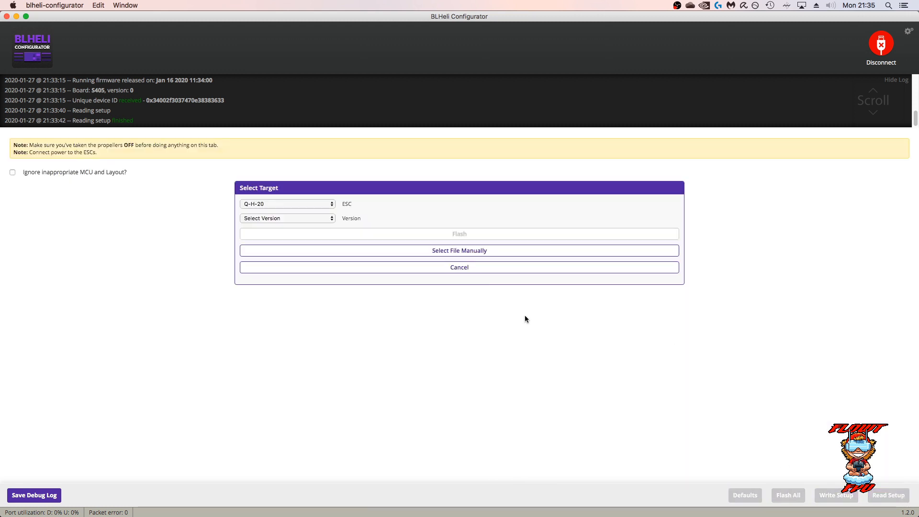
left_click(460, 253)
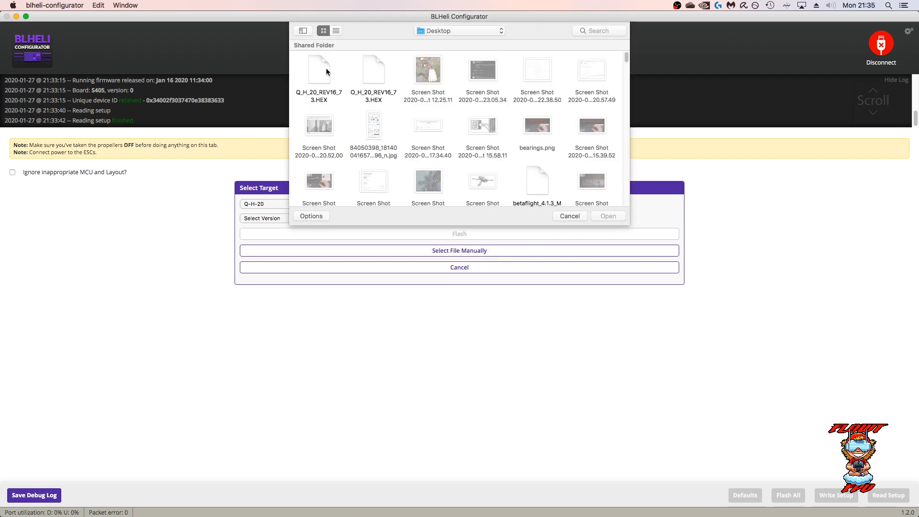
left_click(321, 96)
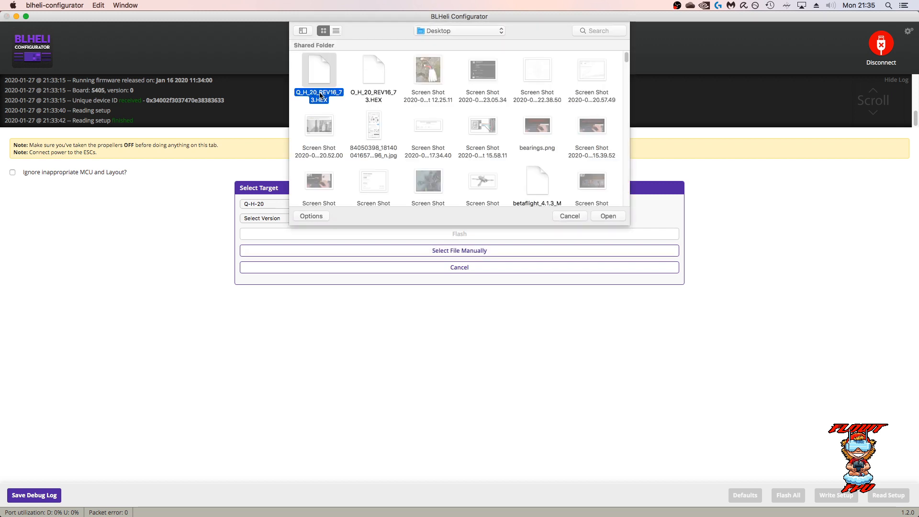
left_click(608, 216)
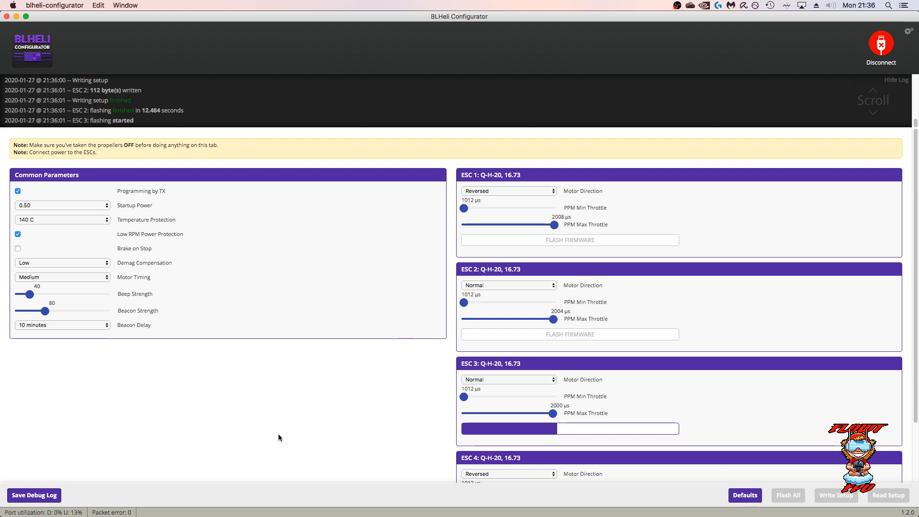
scroll(541, 400, "down", 3)
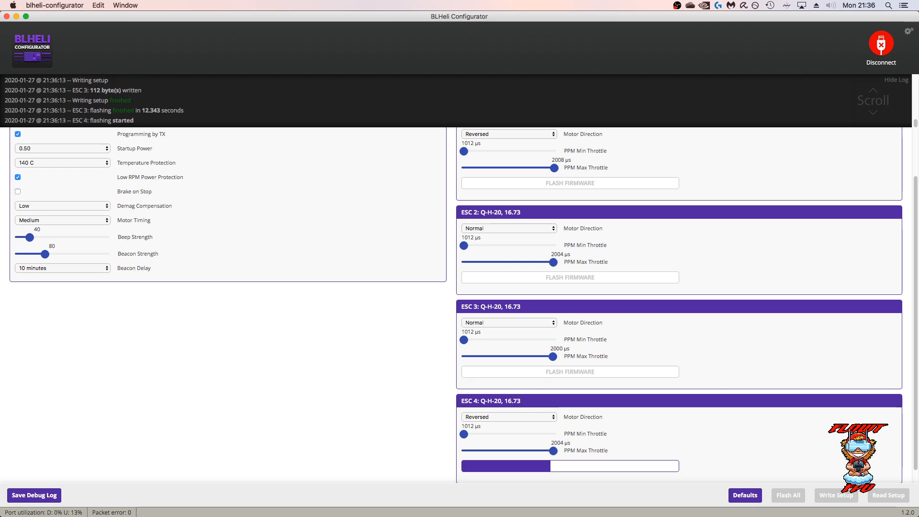
key("super+Tab")
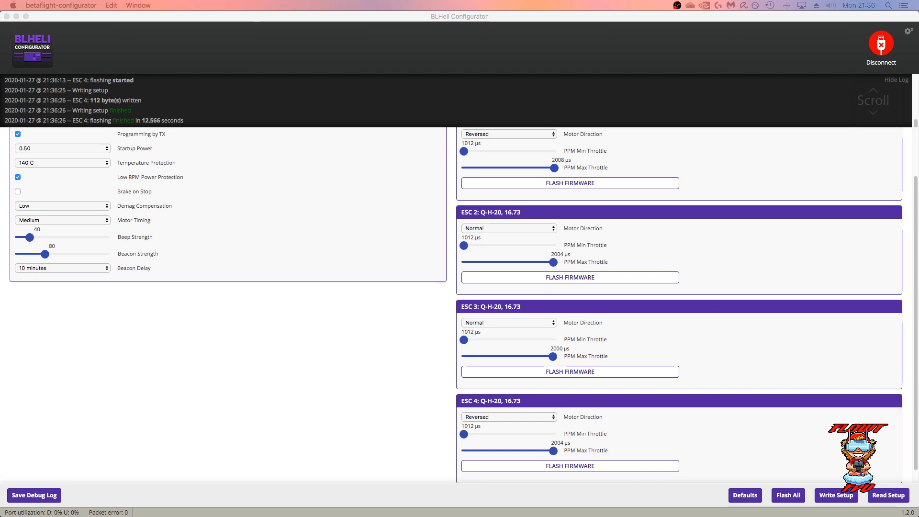
left_click(15, 259)
left_click_drag(135, 117, 403, 67)
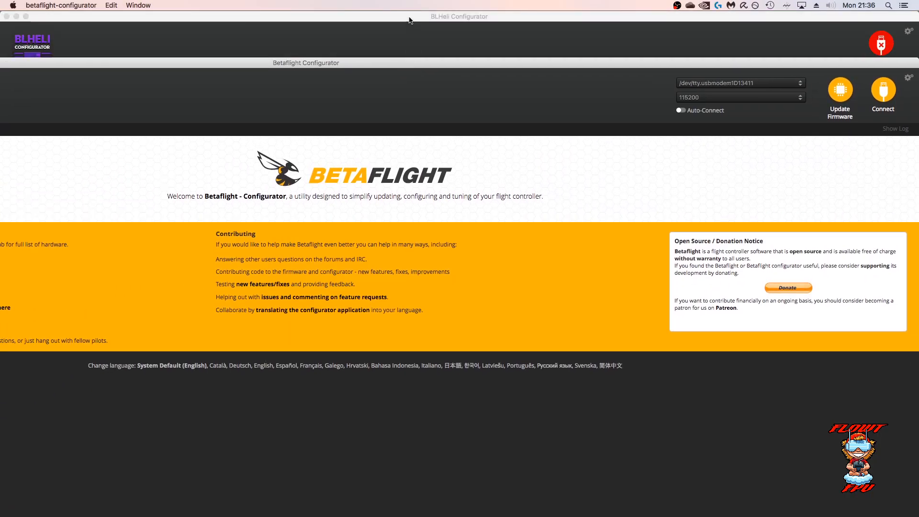
left_click(424, 48)
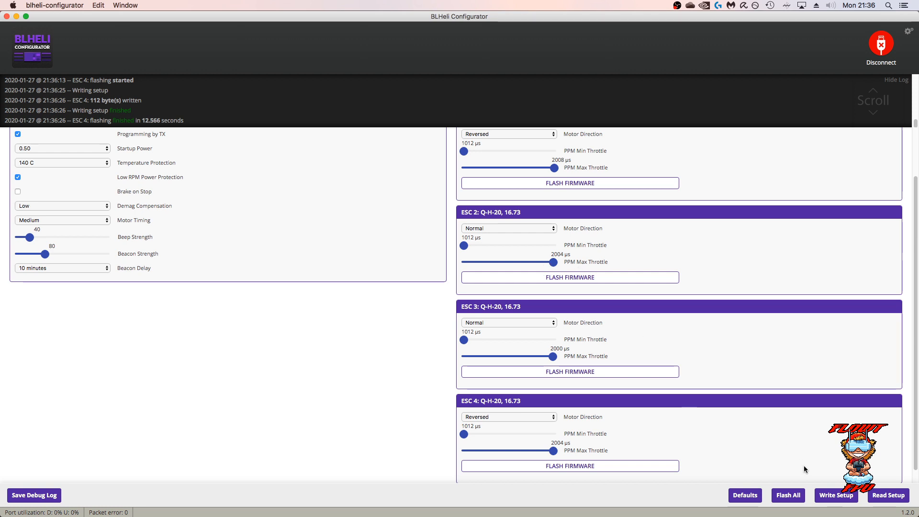
Disconnect the flight controller from BLHeli Configurator and quit the application
left_click(882, 45)
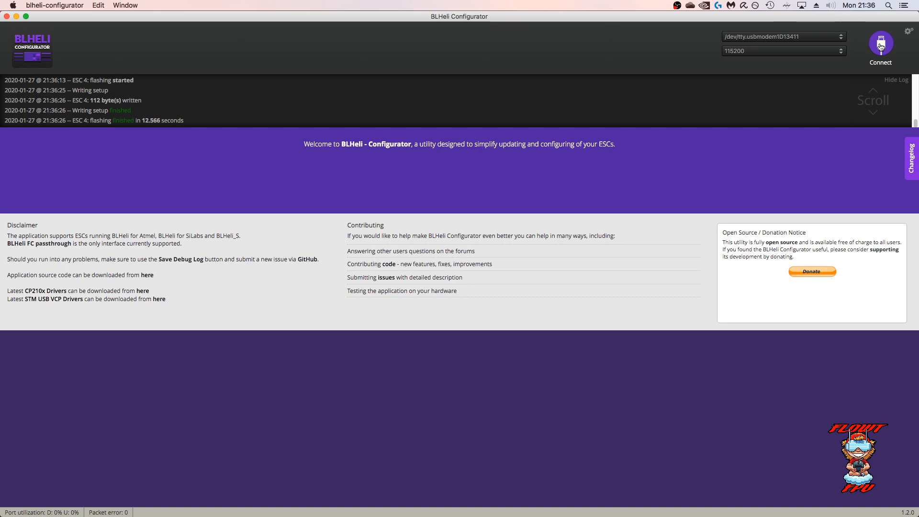
left_click(65, 5)
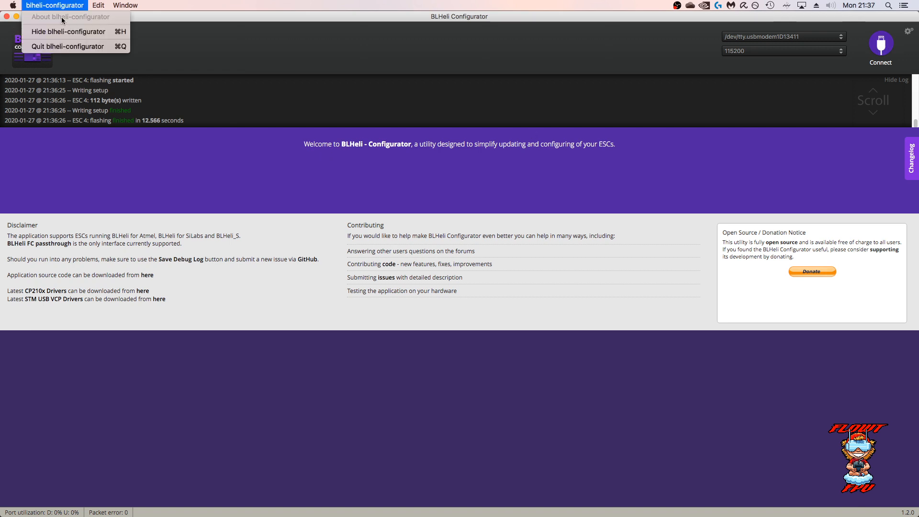
left_click(64, 48)
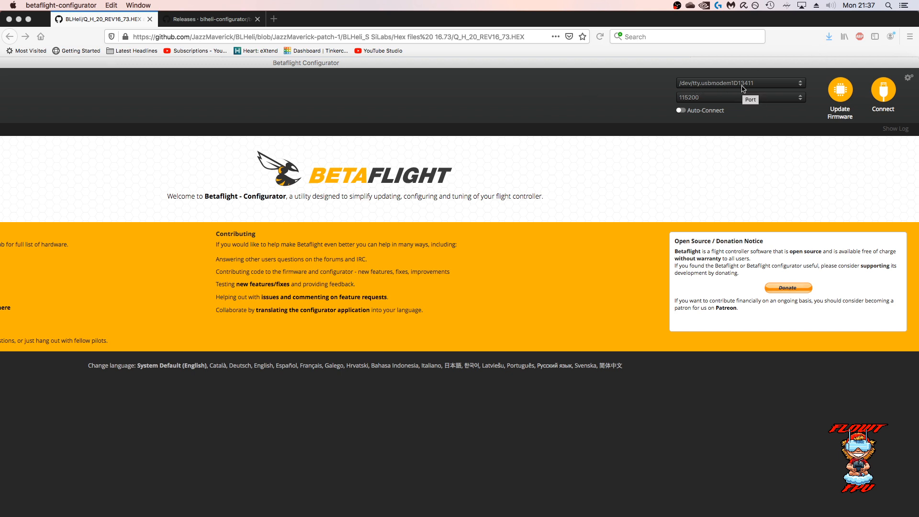
Connect the flight controller in Betaflight Configurator and show its ESC/Motor Features configuration in the enlarged window
left_click(883, 90)
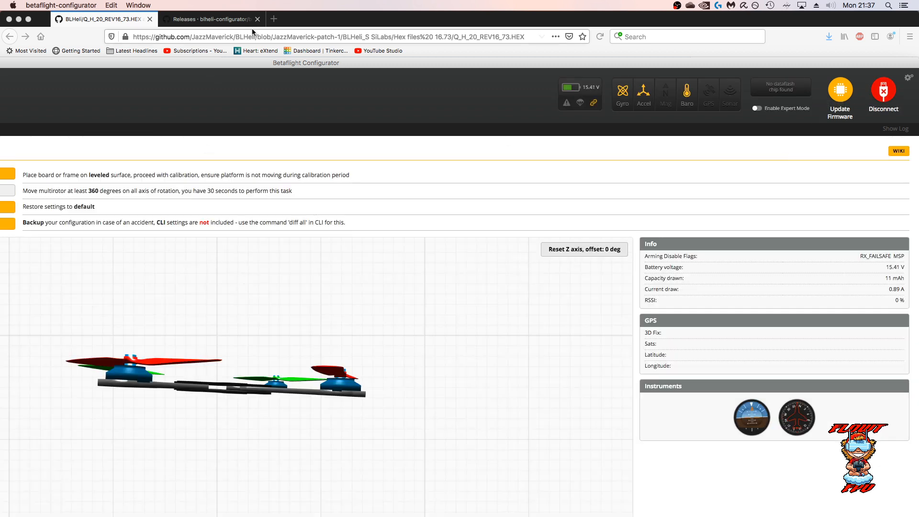
double_click(440, 62)
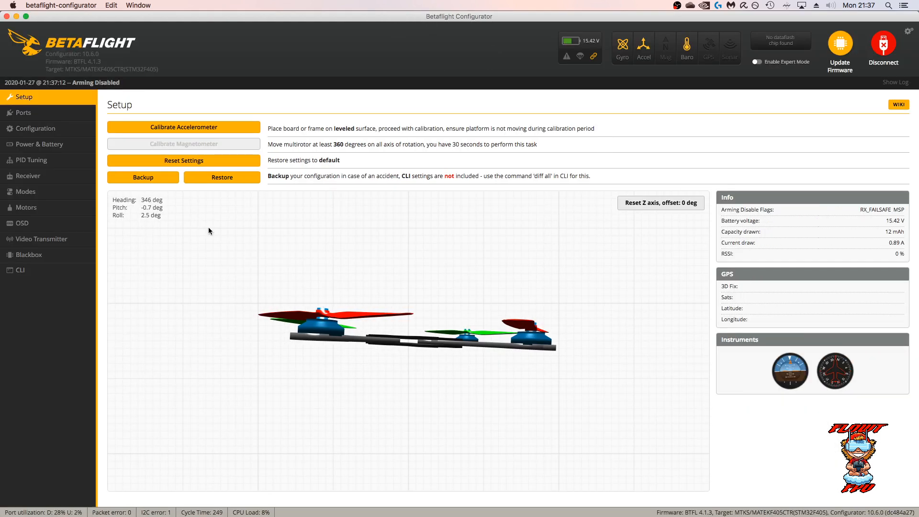
left_click(46, 130)
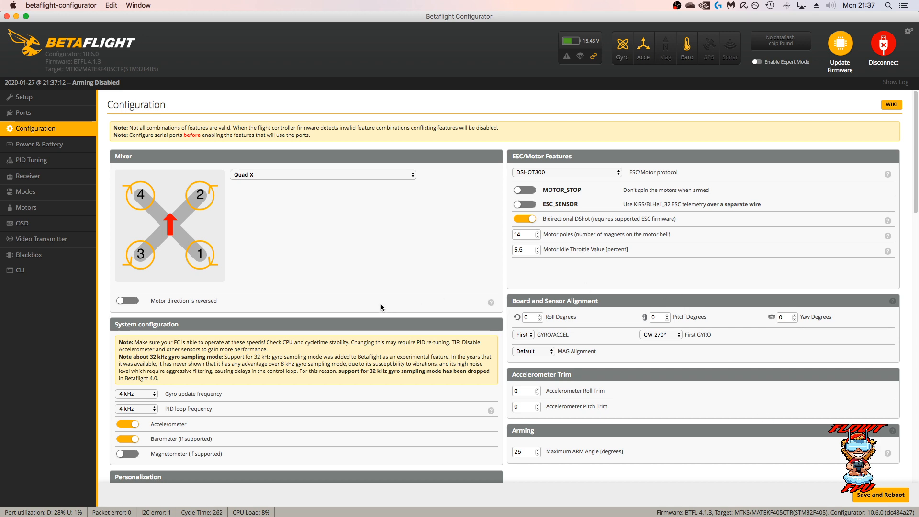
Examine the RPM and error-rate telemetry readings under motors 1 to 4 in the motor test view
left_click(48, 210)
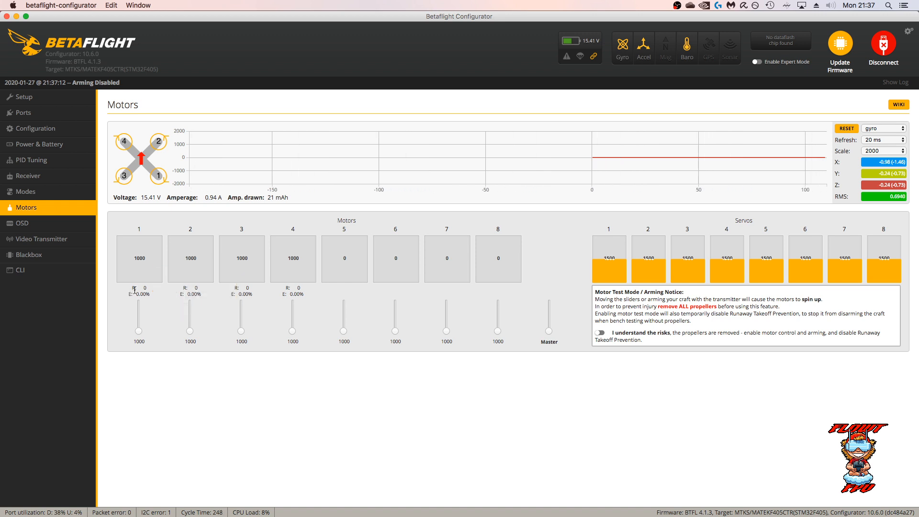
mouse_move(131, 293)
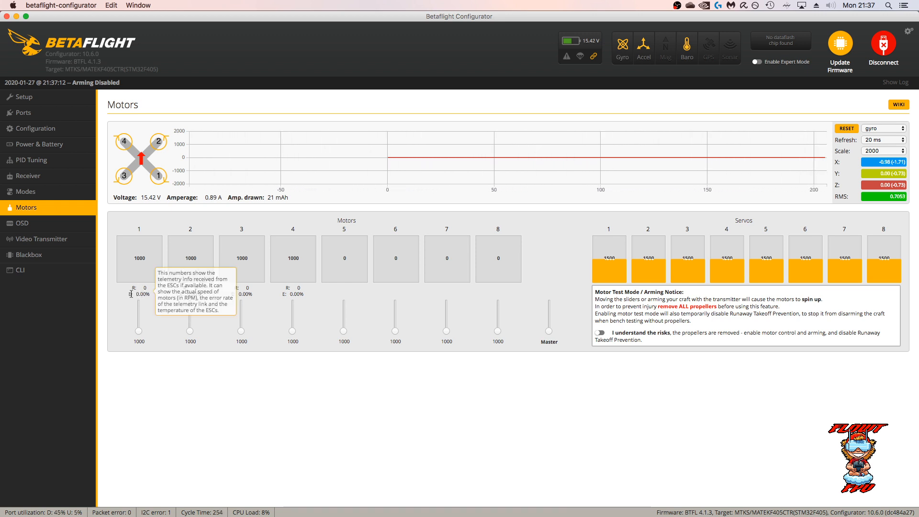
left_click_drag(130, 287, 135, 295)
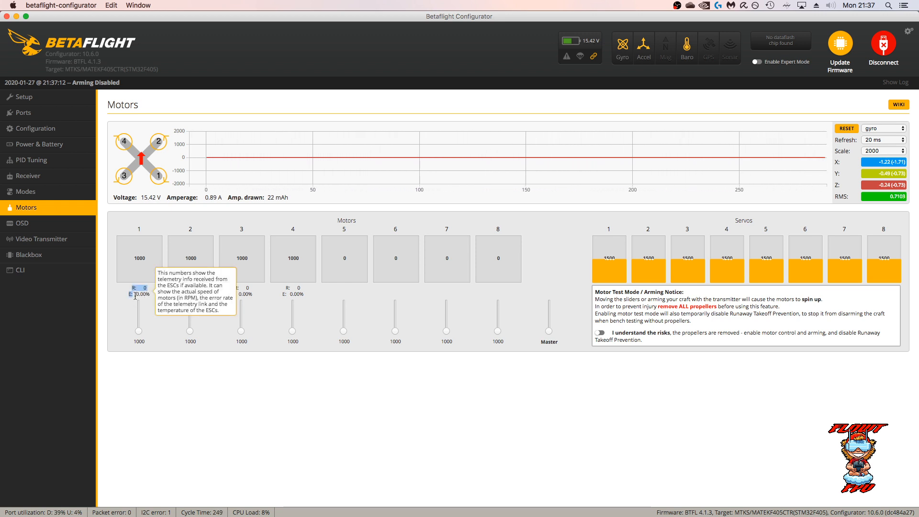
left_click(136, 296)
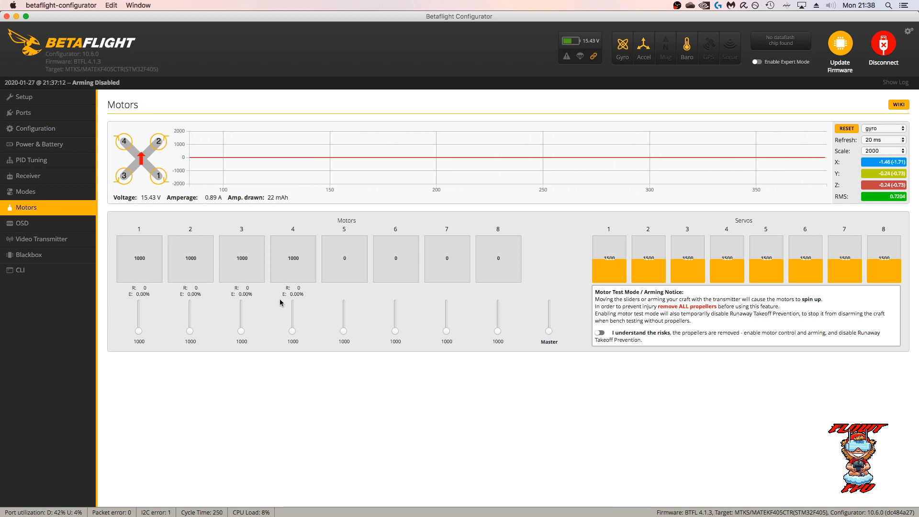
mouse_move(289, 294)
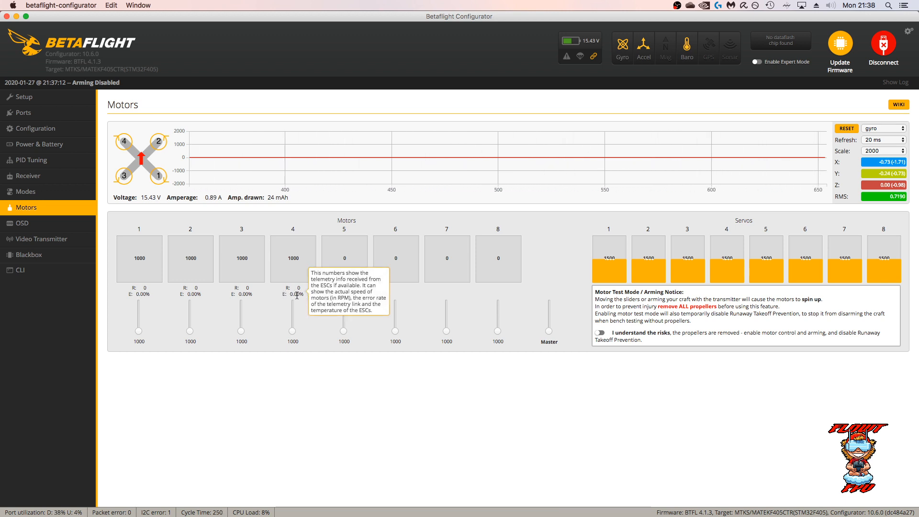
Enable motor test mode, spin all four motors together at about 1129 to check RPM telemetry, and disable test mode
left_click(600, 333)
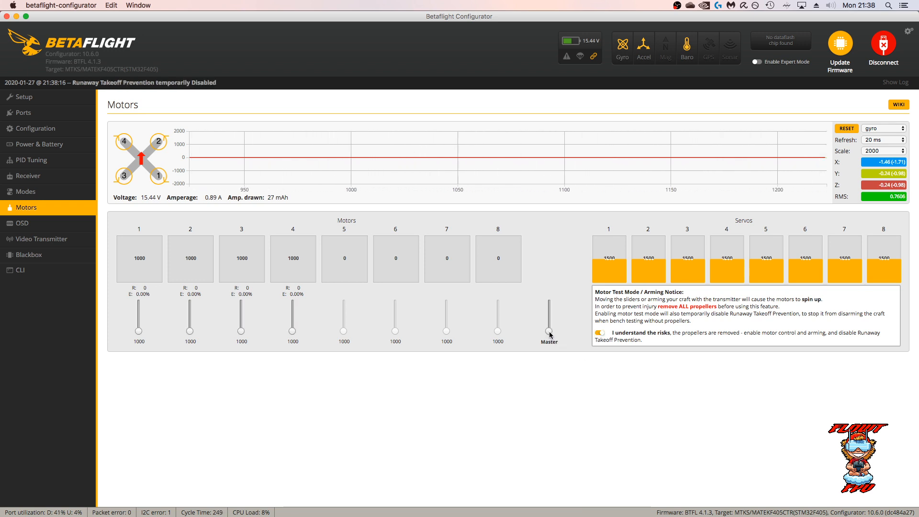
left_click_drag(549, 335, 549, 331)
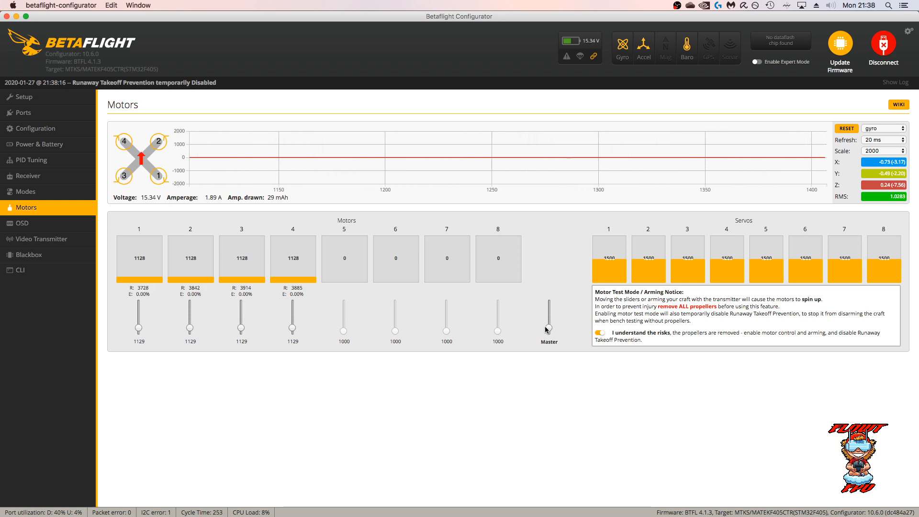
left_click(600, 333)
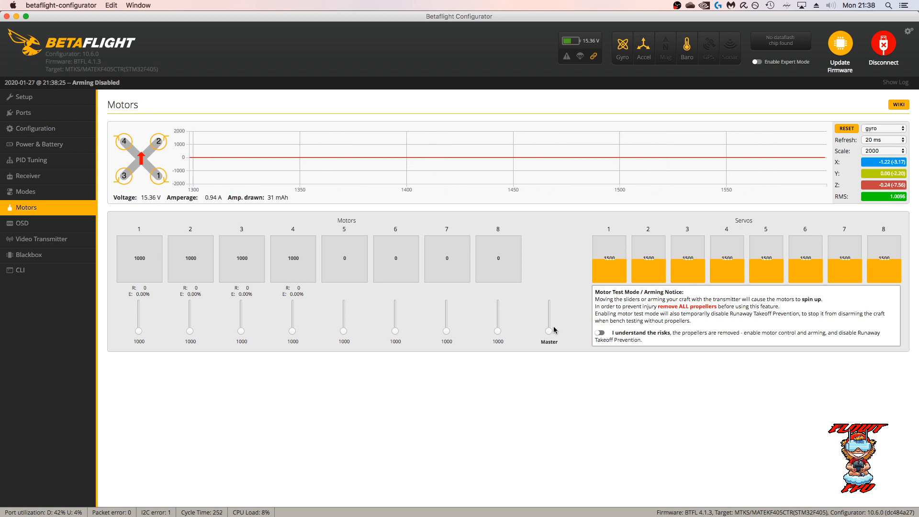